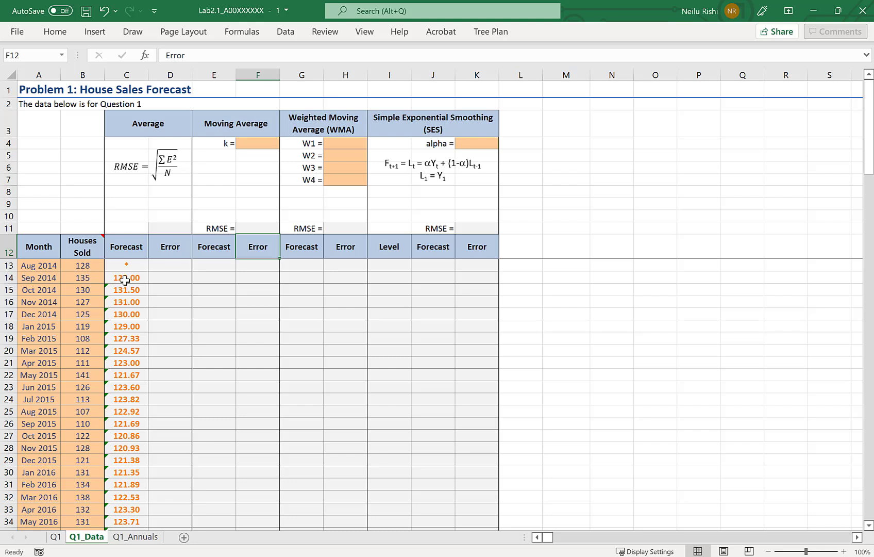
Enter =B14-C14 in D14 and fill it down to D101, giving errors from 7.00 to 39.49.
{"action": "left_click", "coordinate": [160, 279]}
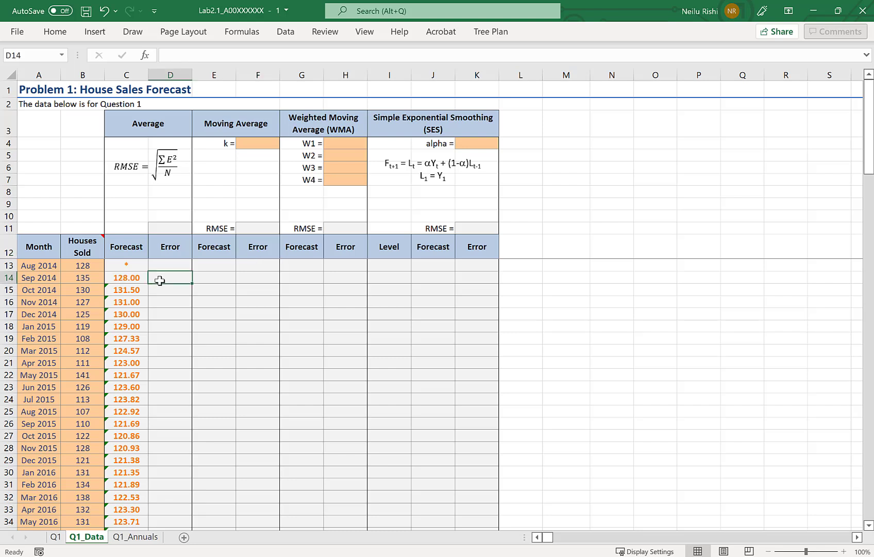
{"action": "type", "text": "="}
{"action": "key", "text": "Left"}
{"action": "key", "text": "Left"}
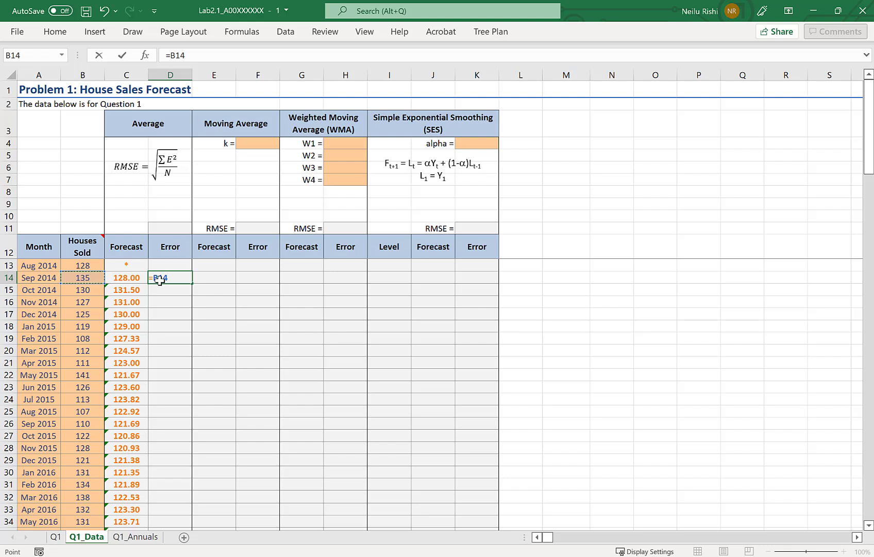
{"action": "type", "text": "-"}
{"action": "left_click", "coordinate": [124, 274]}
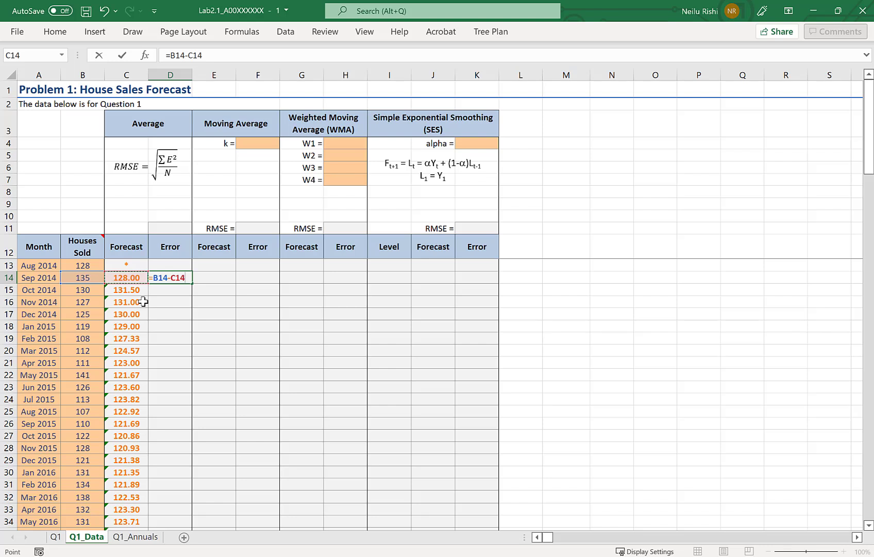
{"action": "key", "text": "Return"}
{"action": "left_click", "coordinate": [177, 277]}
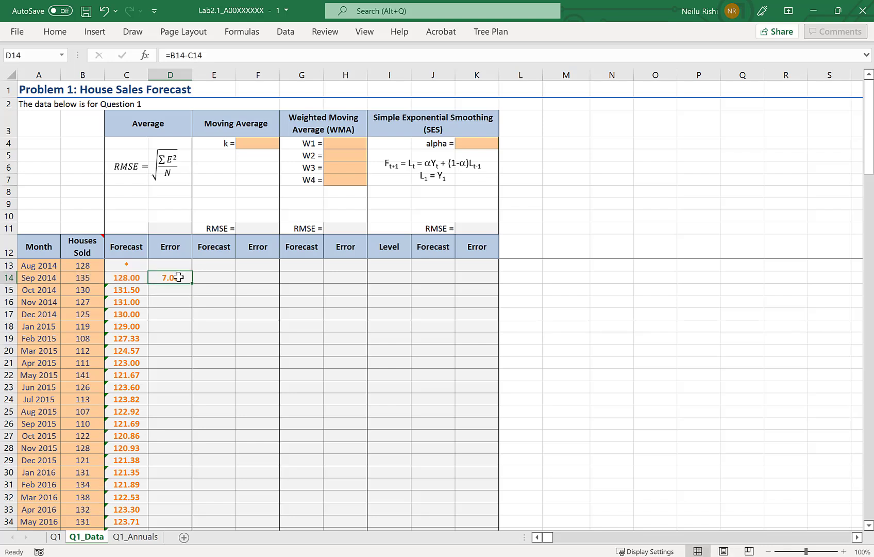
{"action": "double_click", "coordinate": [194, 282]}
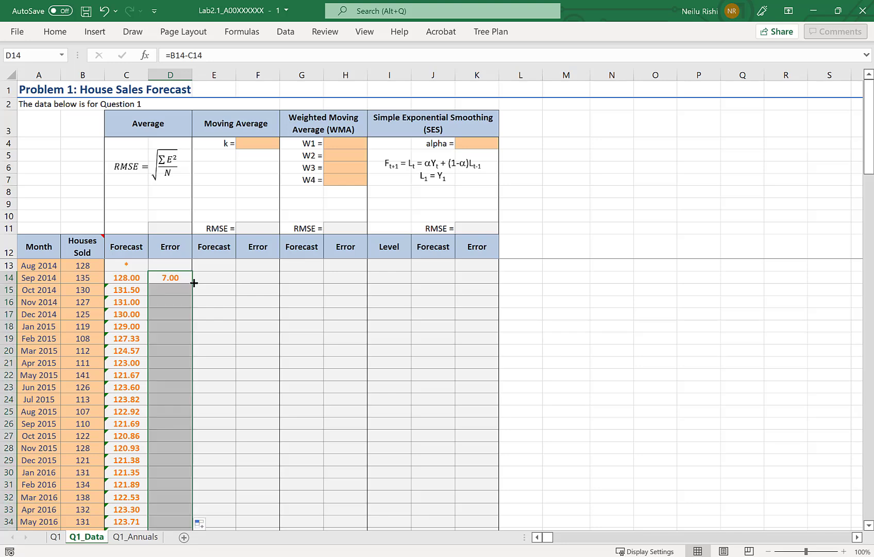
{"action": "key", "text": "ctrl+Down"}
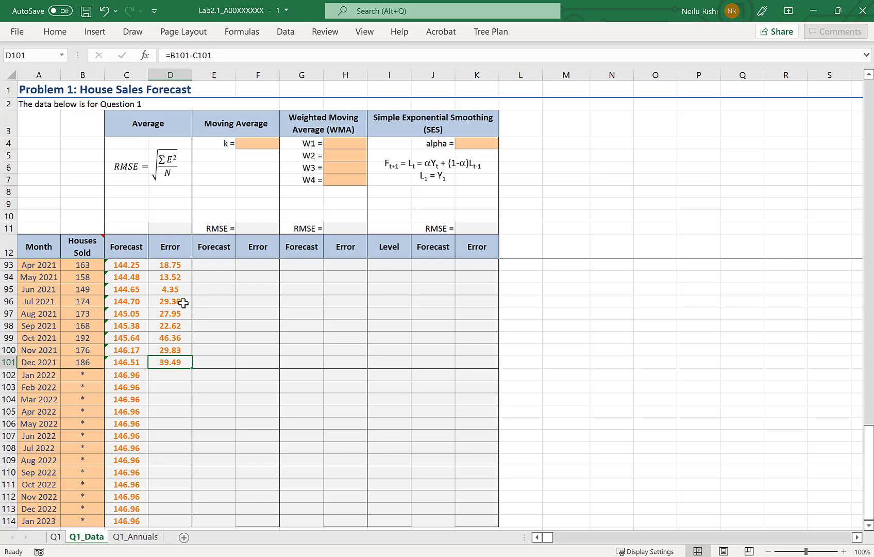
{"action": "key", "text": "ctrl+Up"}
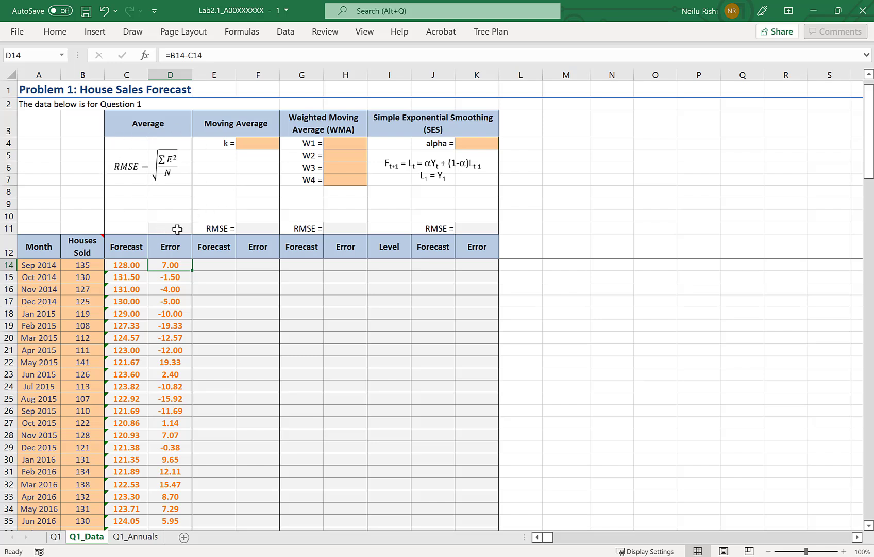
{"action": "left_click", "coordinate": [141, 217]}
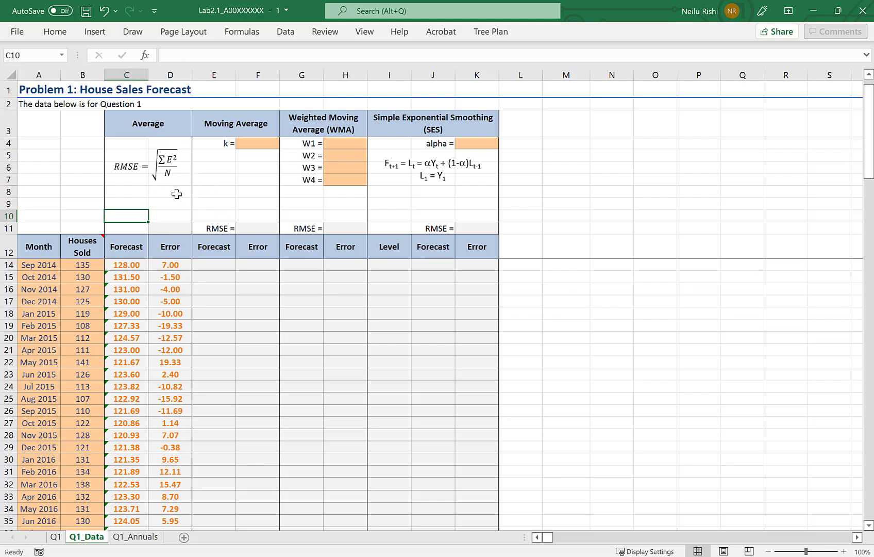
{"action": "left_click", "coordinate": [175, 156]}
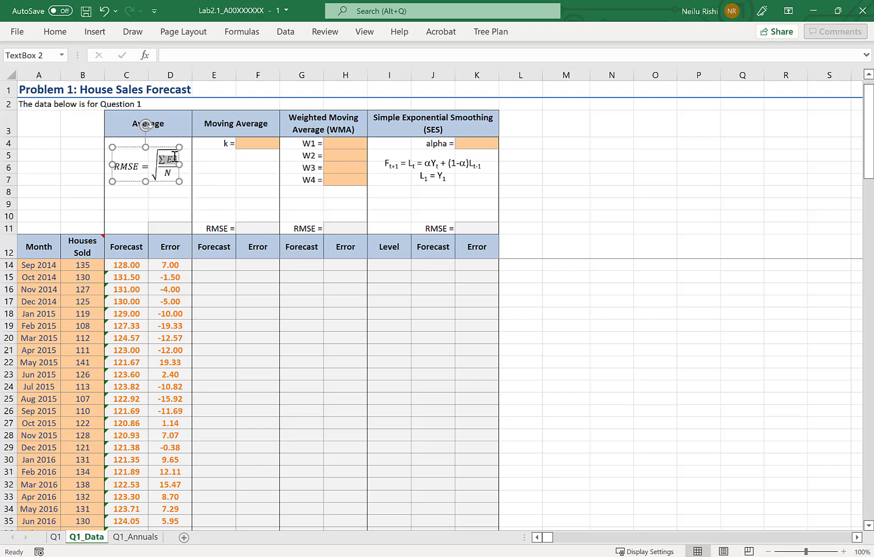
{"action": "left_click", "coordinate": [174, 156]}
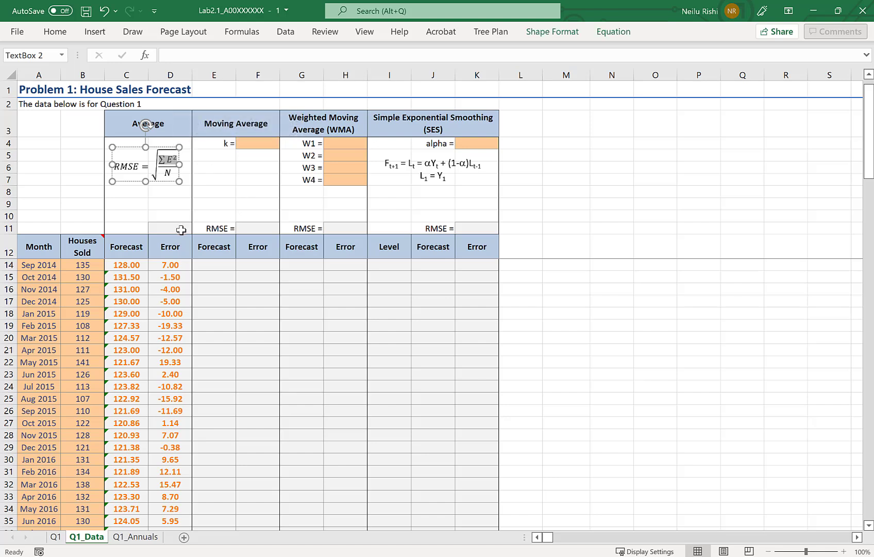
Label cell C10 'SUM E^2'.
{"action": "left_click", "coordinate": [115, 215]}
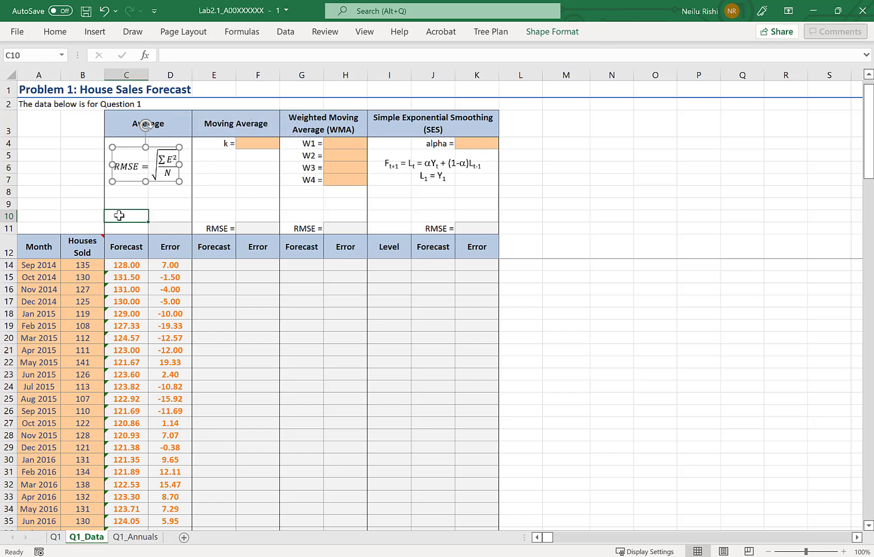
{"action": "type", "text": "SUM"}
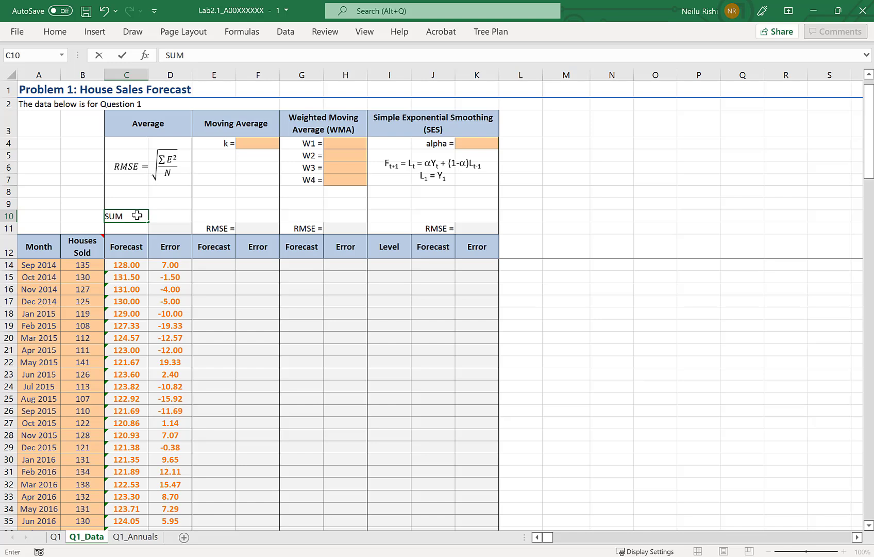
{"action": "type", "text": " E^2"}
{"action": "key", "text": "Return"}
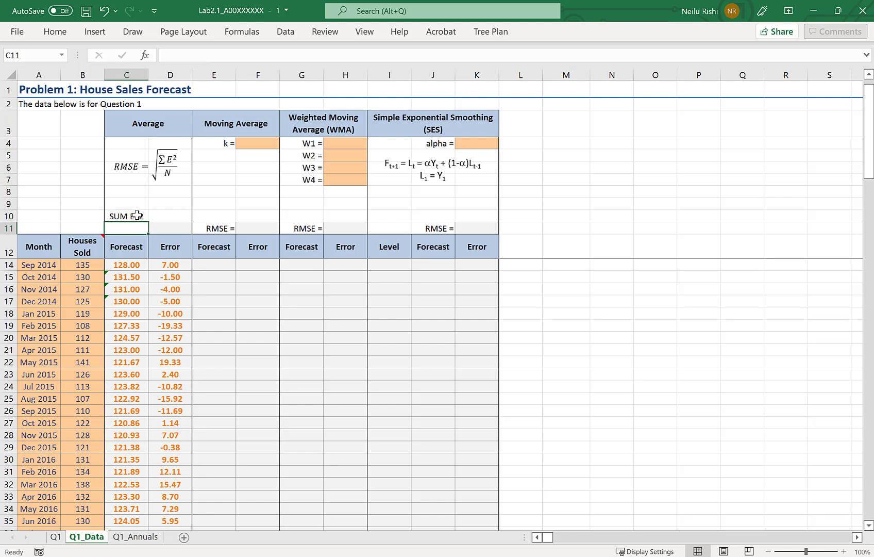
Enter =SUMSQ(D14:D101) in D10, returning a sum of squared errors of 43484.38.
{"action": "key", "text": "Right"}
{"action": "key", "text": "Up"}
{"action": "type", "text": "=sumsq"}
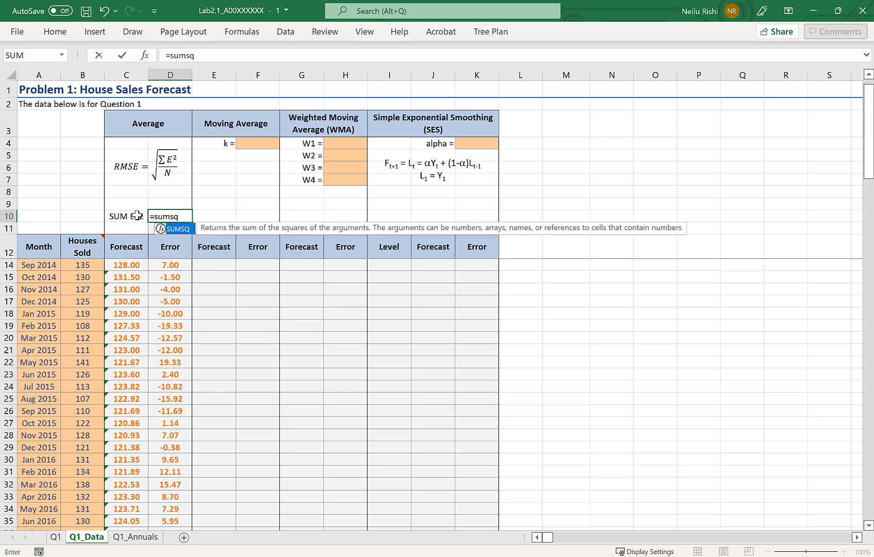
{"action": "key", "text": "Tab"}
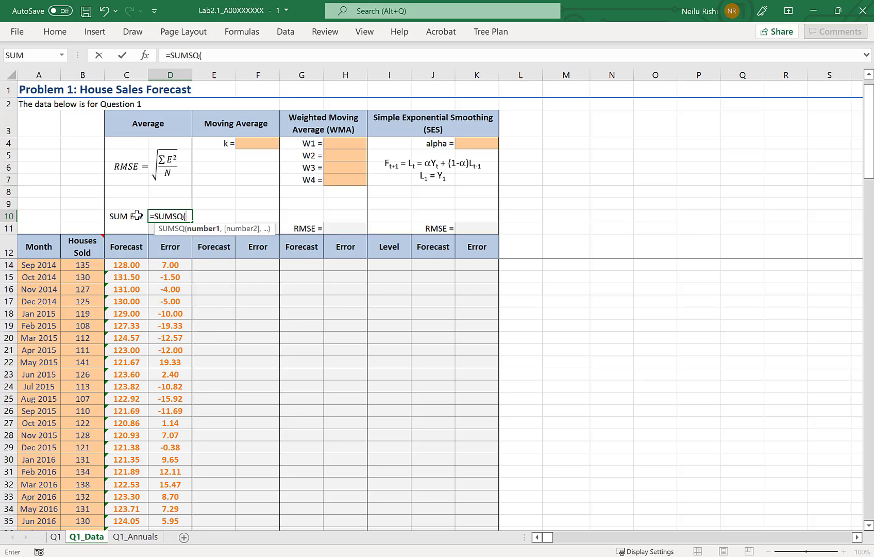
{"action": "left_click", "coordinate": [173, 264]}
{"action": "scroll", "coordinate": [172, 264], "scroll_direction": "up", "scroll_amount": 1}
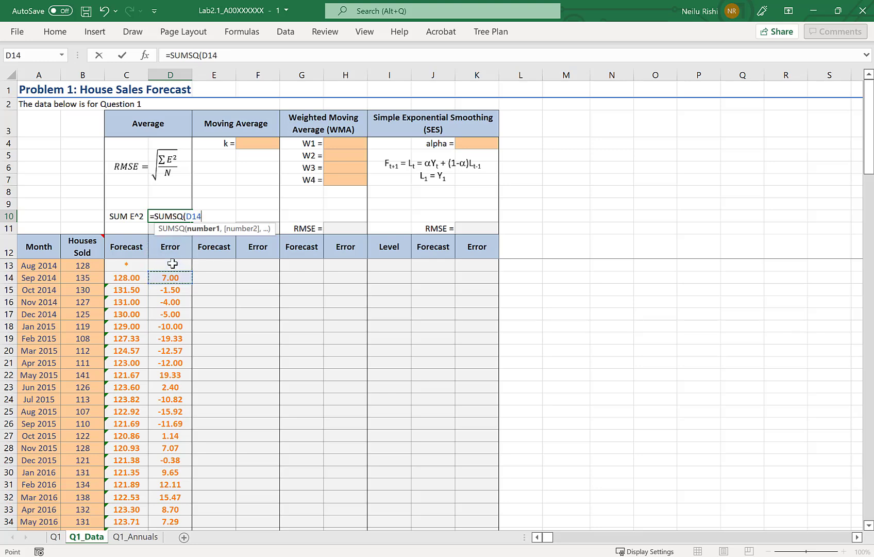
{"action": "key", "text": "ctrl+shift+Down"}
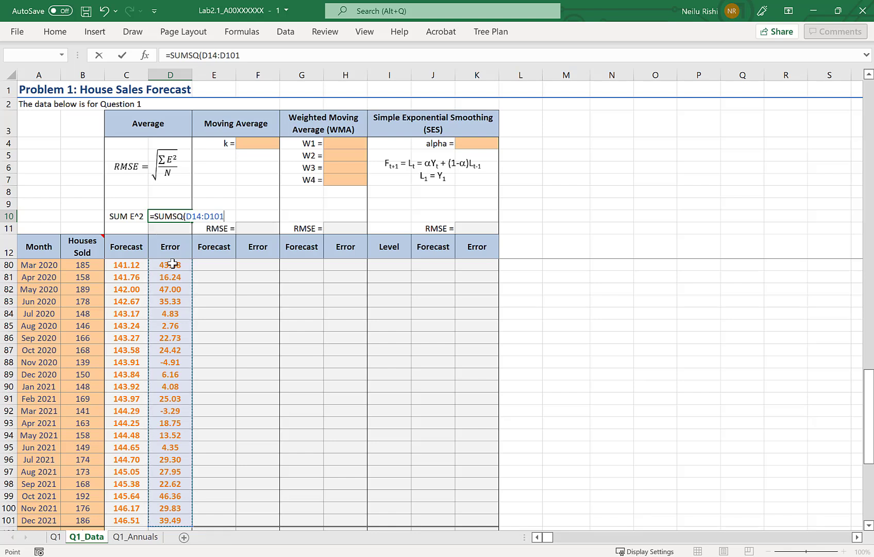
{"action": "key", "text": "Return"}
{"action": "key", "text": "Up"}
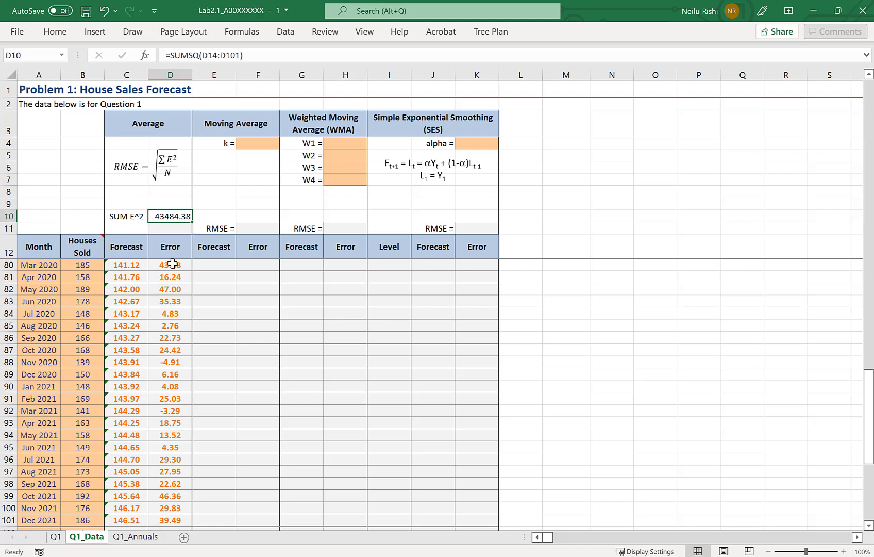
Check the N in the RMSE equation and label cell C9 'N'.
{"action": "key", "text": "Up"}
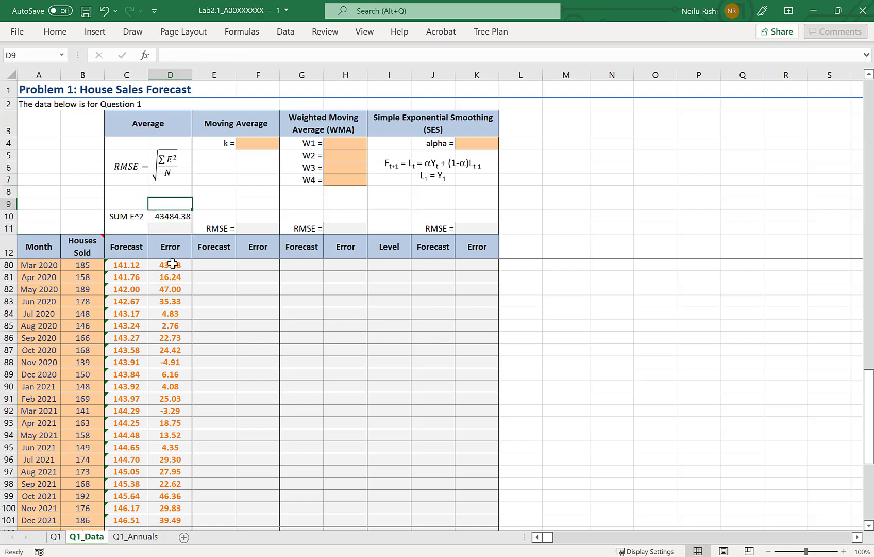
{"action": "left_click", "coordinate": [171, 173]}
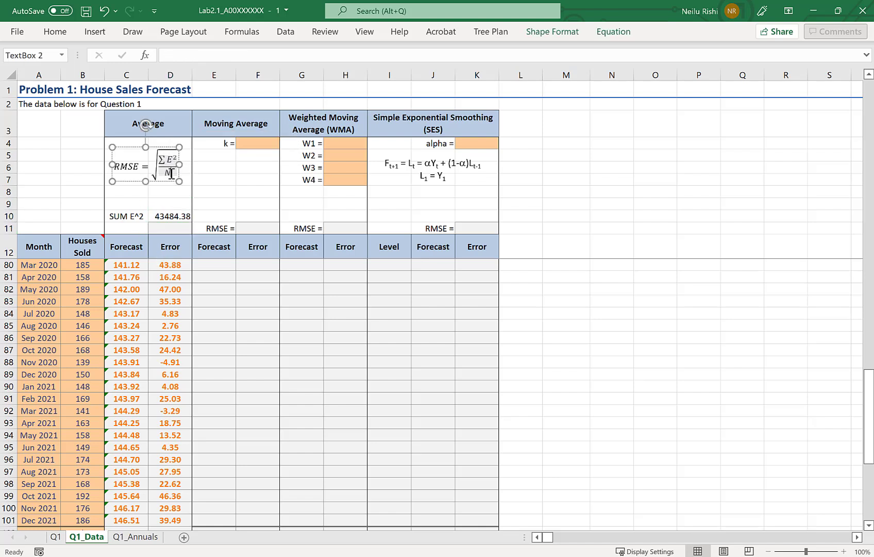
{"action": "double_click", "coordinate": [172, 173]}
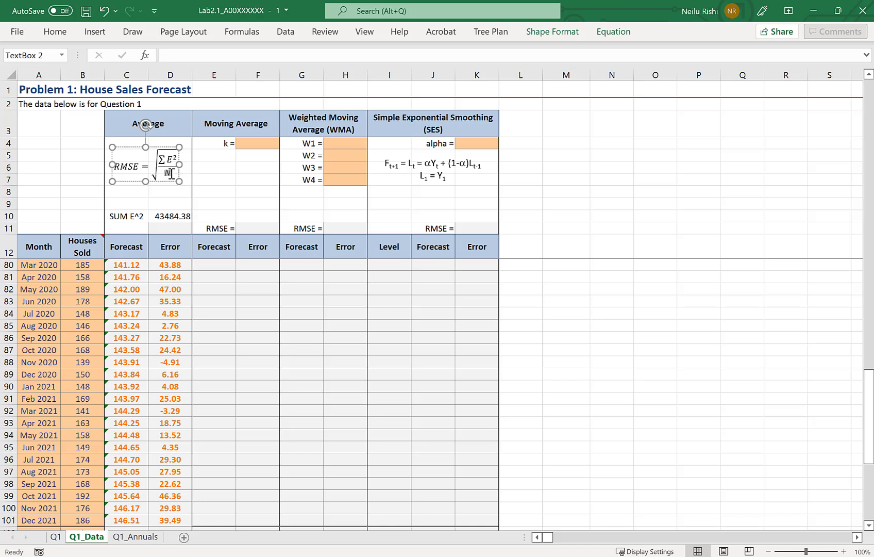
{"action": "left_click", "coordinate": [139, 204]}
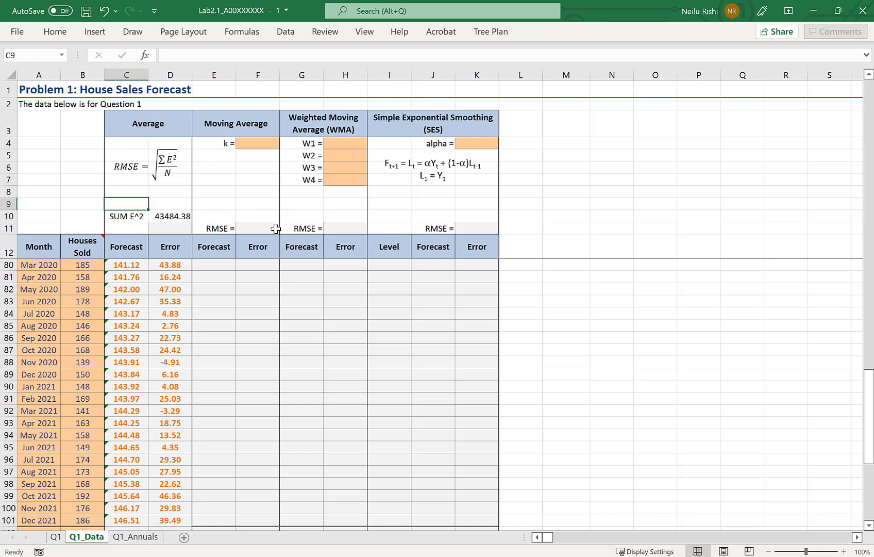
{"action": "type", "text": "N"}
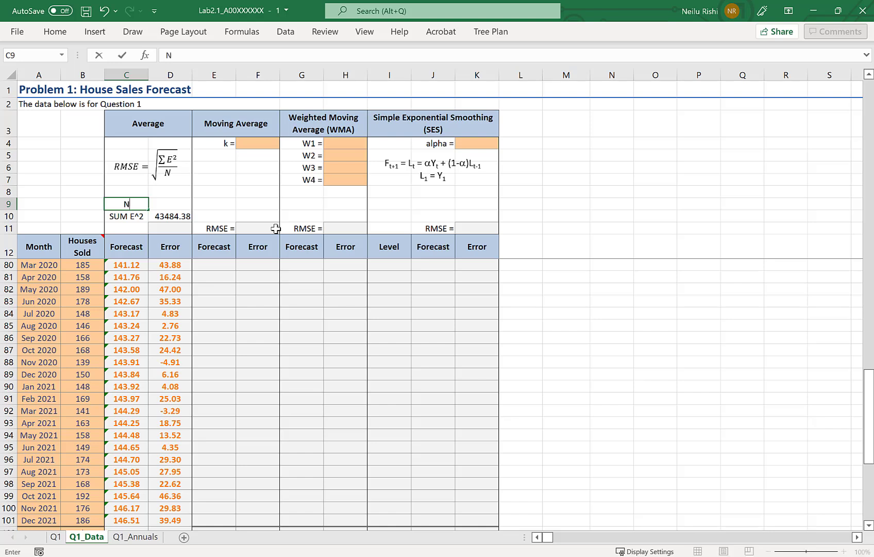
{"action": "key", "text": "Tab"}
Enter =COUNT(D14:D101) in D9, returning 88 error values.
{"action": "type", "text": "=count"}
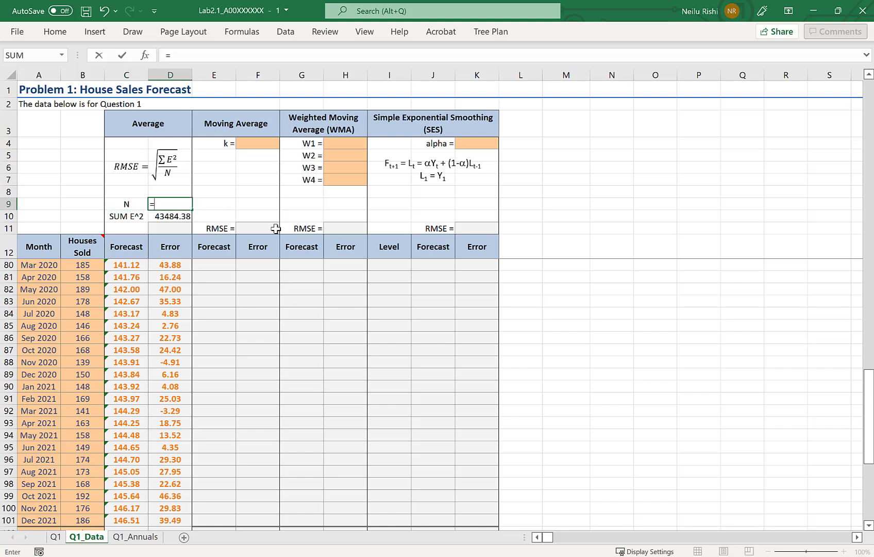
{"action": "key", "text": "Tab"}
{"action": "key", "text": "Down"}
{"action": "key", "text": "Down"}
{"action": "key", "text": "Down"}
{"action": "key", "text": "Down"}
{"action": "key", "text": "Down"}
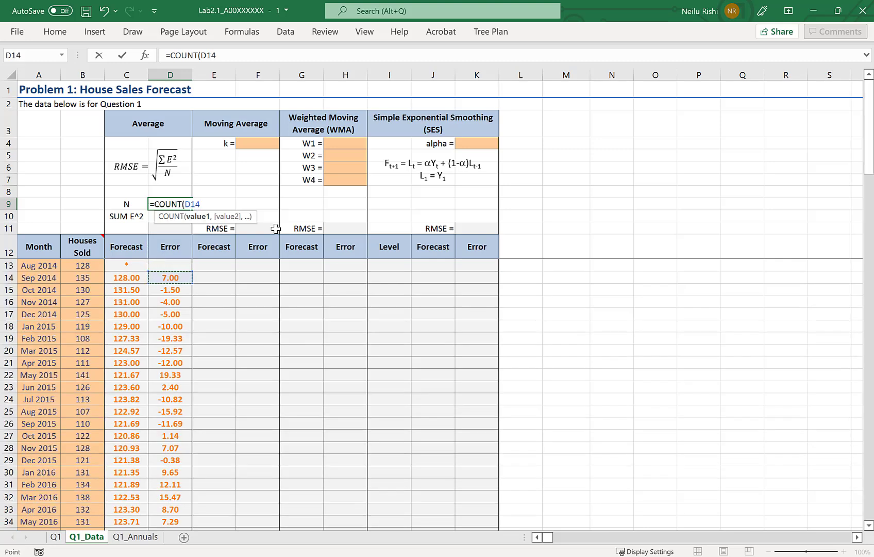
{"action": "key", "text": "ctrl+shift+Down"}
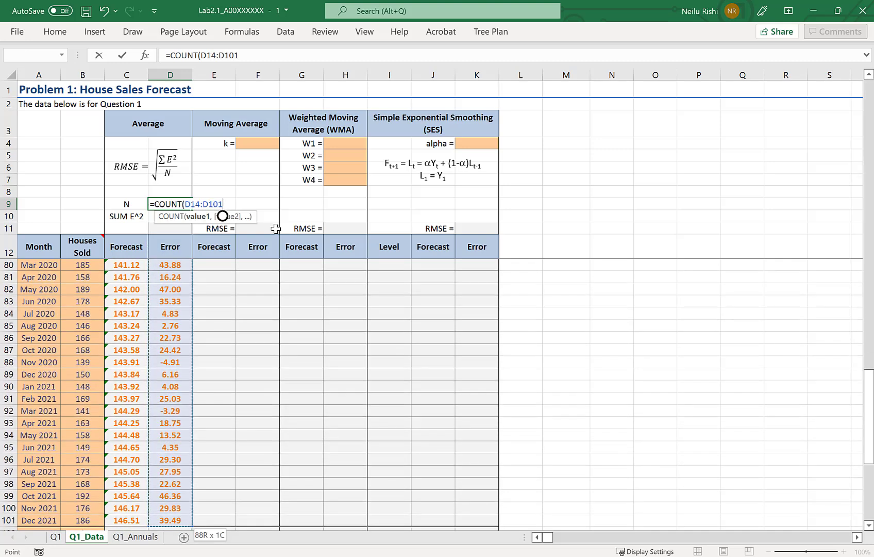
{"action": "key", "text": "Return"}
{"action": "key", "text": "Left"}
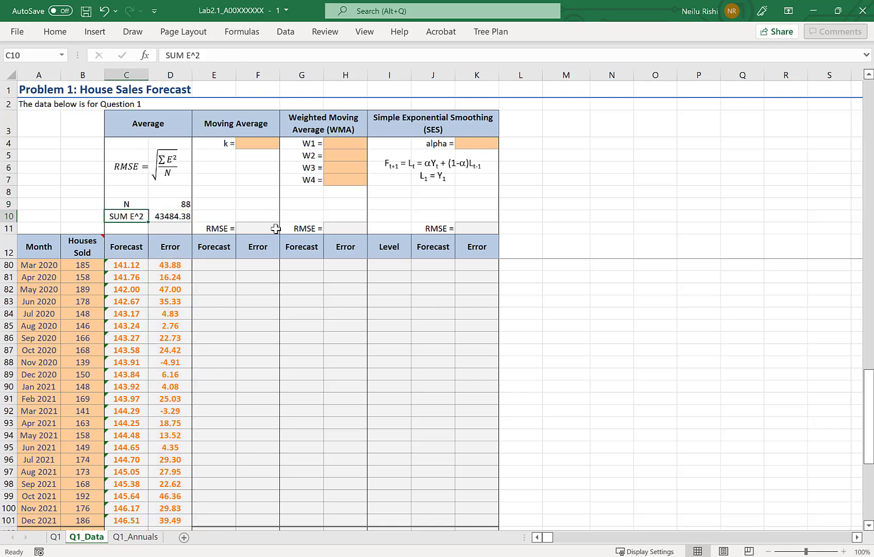
Enter =SQRT(D10/D9) in D11 and verify it returns an RMSE of 22.229.
{"action": "key", "text": "Right"}
{"action": "key", "text": "Down"}
{"action": "type", "text": "="}
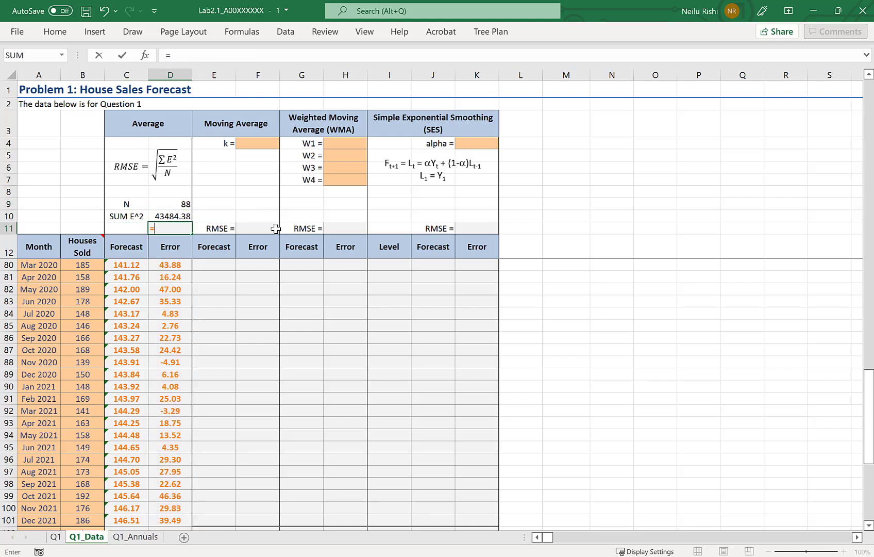
{"action": "type", "text": "sqrt"}
{"action": "key", "text": "Tab"}
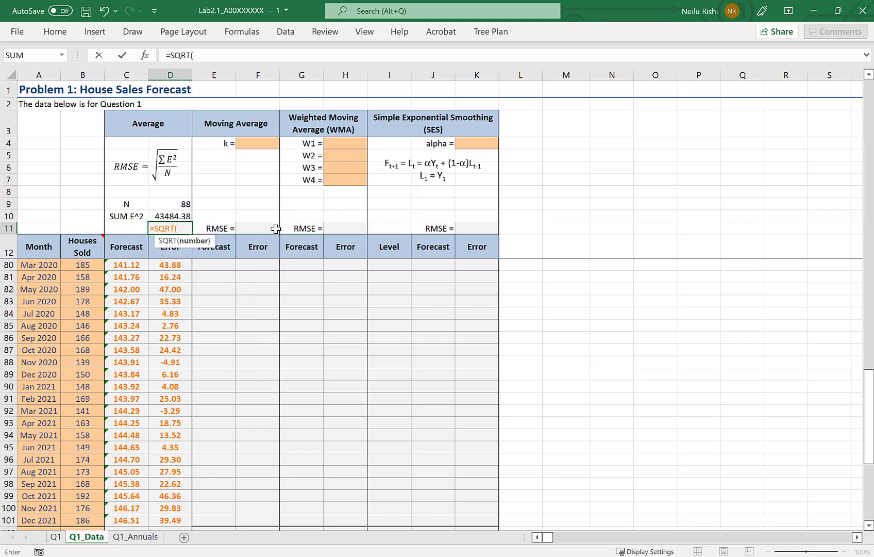
{"action": "key", "text": "Up"}
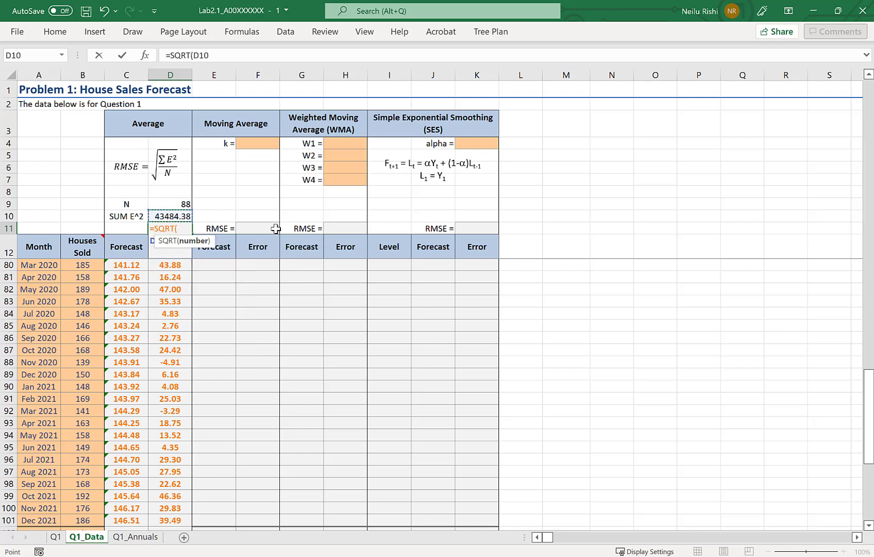
{"action": "type", "text": "/"}
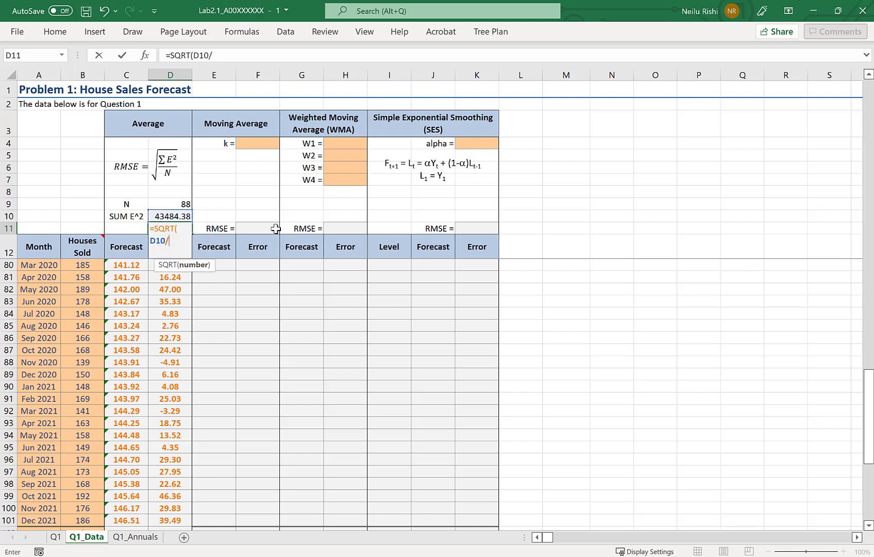
{"action": "left_click", "coordinate": [184, 205]}
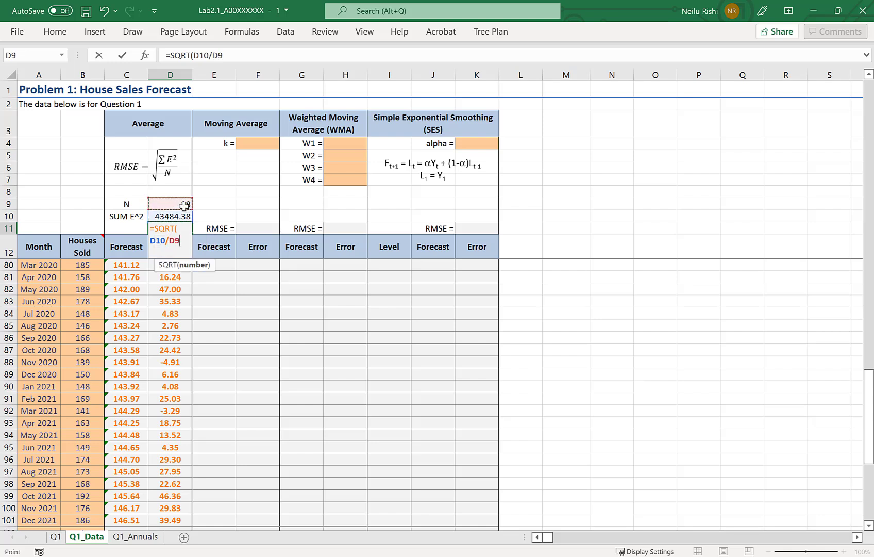
{"action": "type", "text": ")"}
{"action": "key", "text": "Return"}
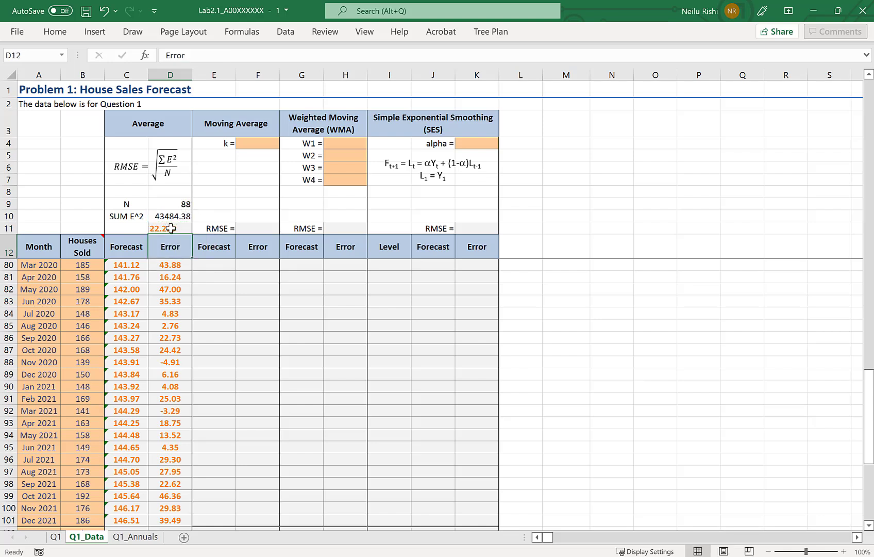
{"action": "key", "text": "Up"}
{"action": "key", "text": "F2"}
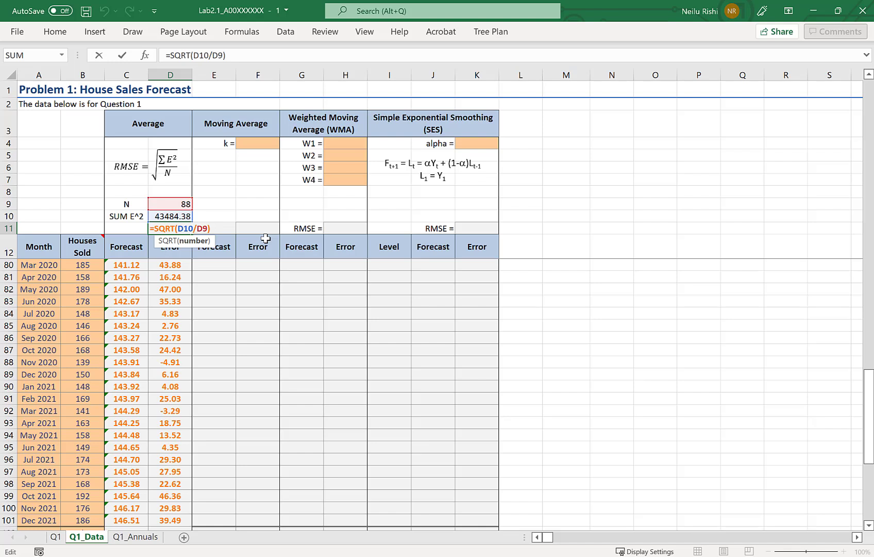
{"action": "key", "text": "Return"}
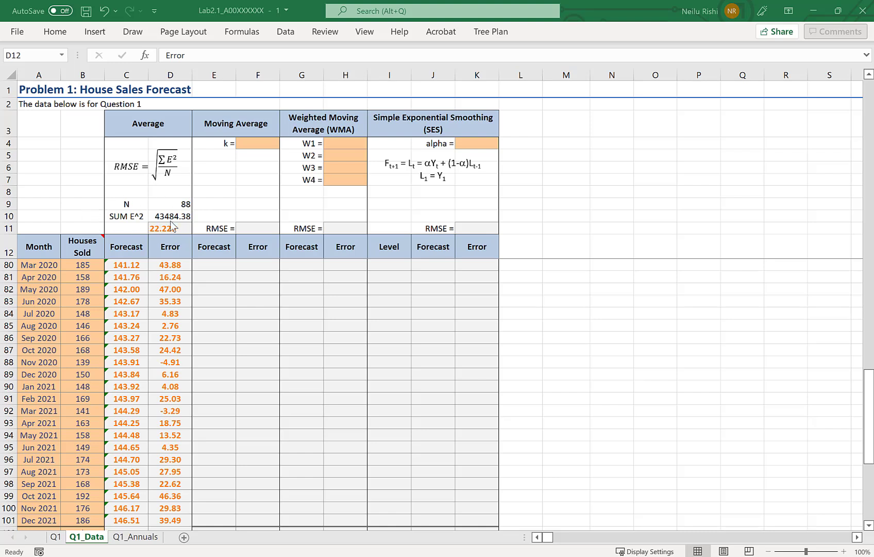
Clear the N, SUM E^2 and RMSE helper cells in C9:D11.
{"action": "left_click", "coordinate": [139, 205]}
{"action": "left_click_drag", "start_coordinate": [139, 205], "coordinate": [175, 227]}
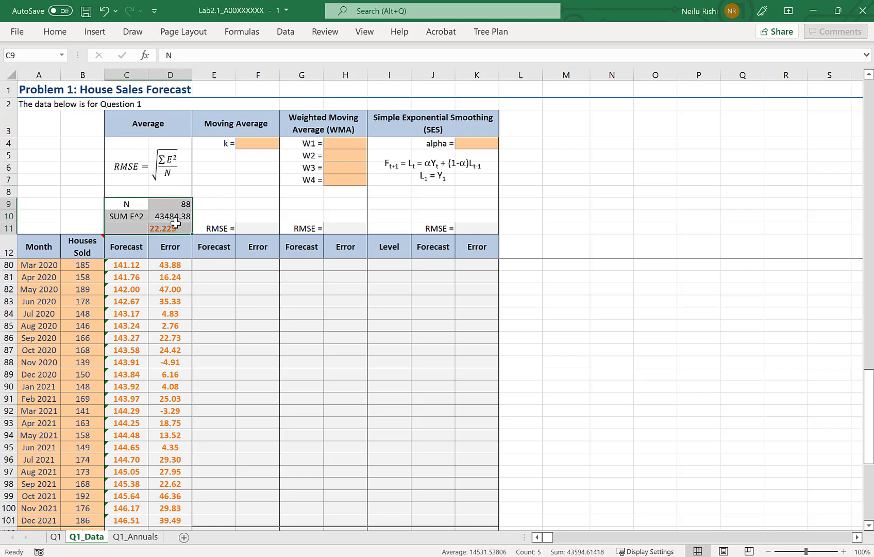
{"action": "key", "text": "Delete"}
Enter =SQRT(SUMSQ(D14:D101)/COUNT(D14:D101)) in D11, giving an RMSE of 22.229.
{"action": "left_click", "coordinate": [175, 226]}
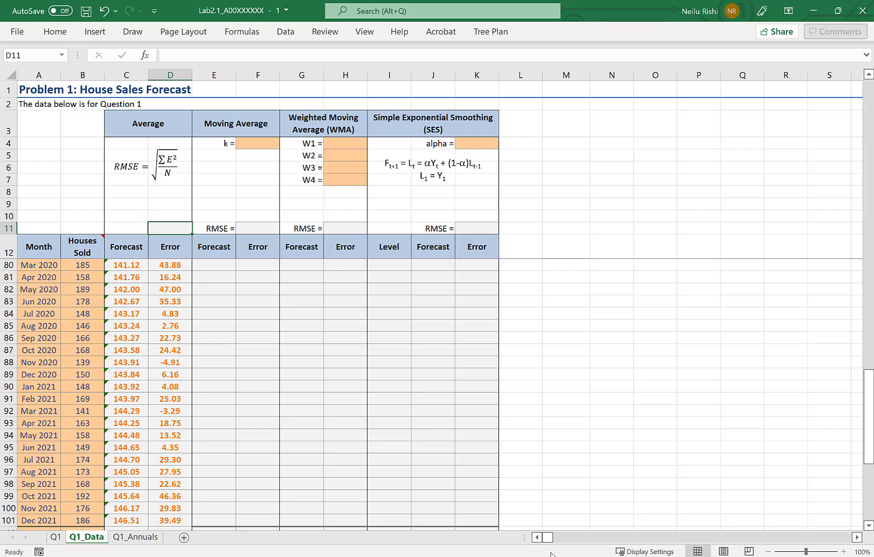
{"action": "type", "text": "=sqrt"}
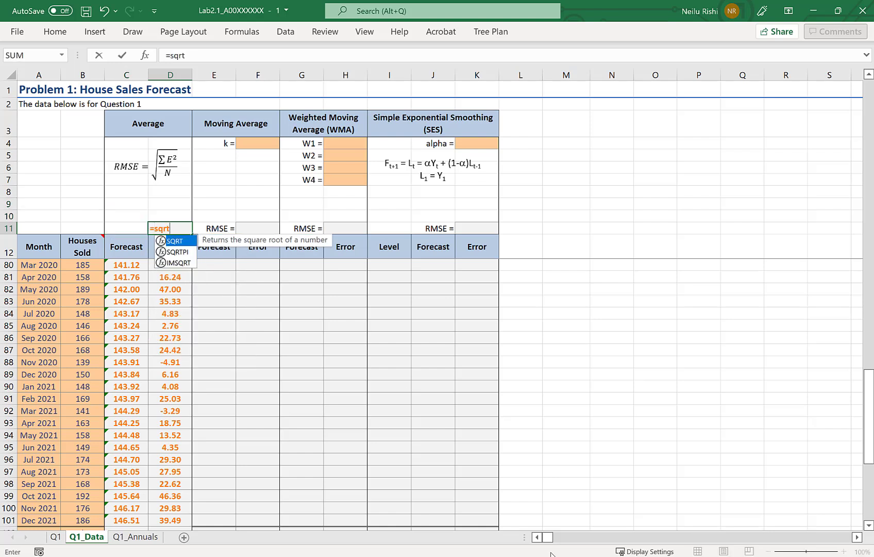
{"action": "type", "text": "("}
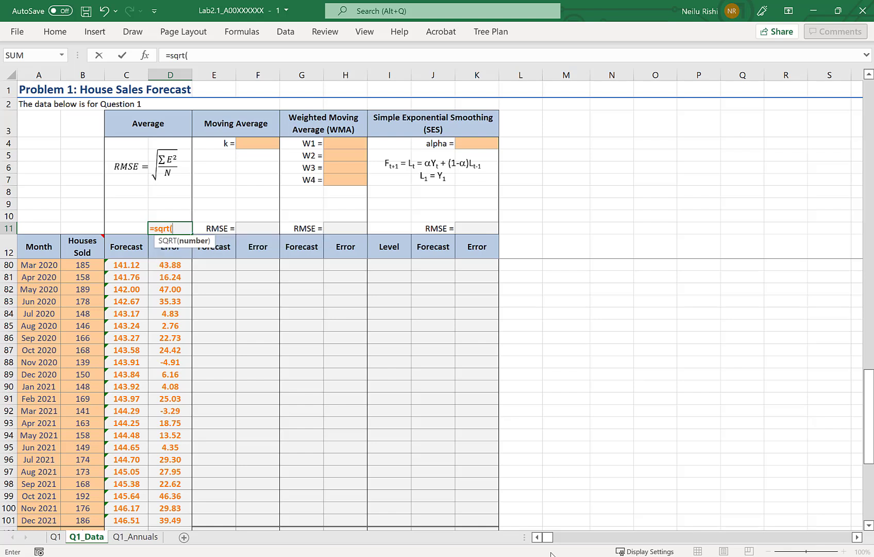
{"action": "type", "text": "sumsq("}
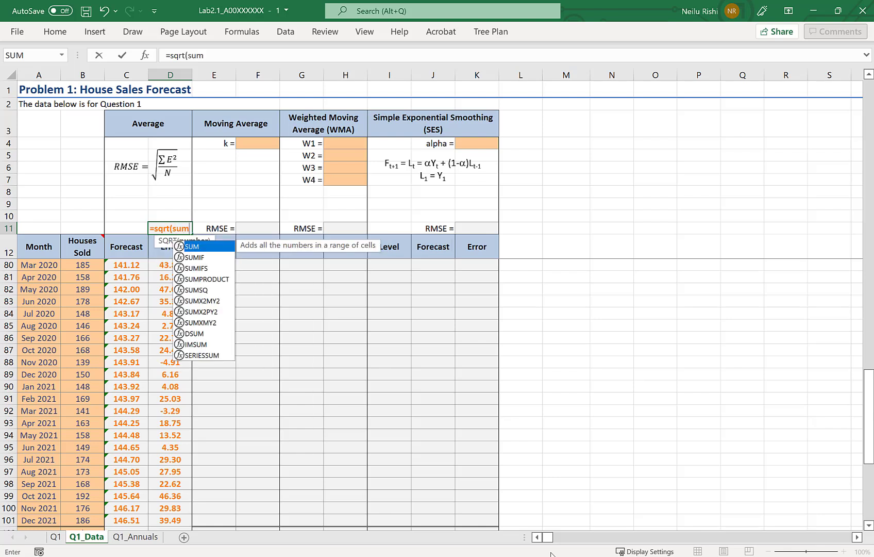
{"action": "key", "text": "Down"}
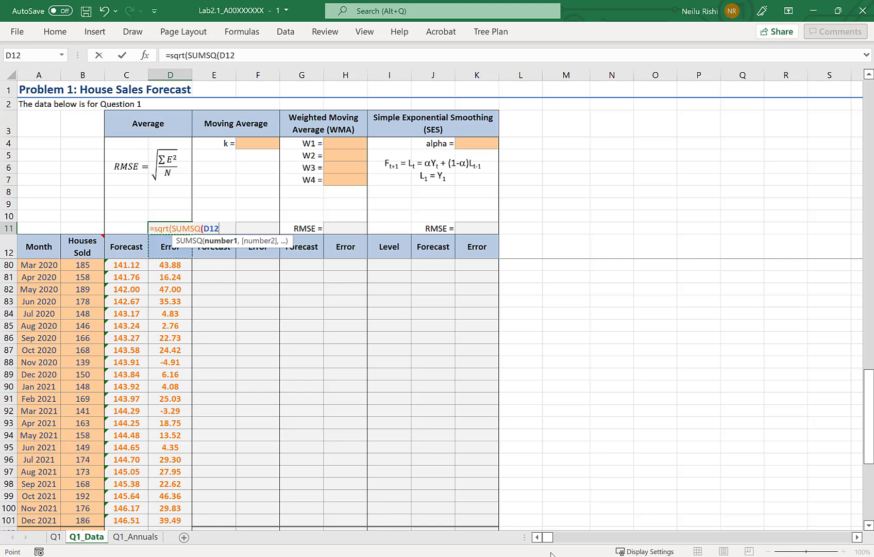
{"action": "key", "text": "Down"}
{"action": "key", "text": "Down"}
{"action": "key", "text": "ctrl+shift+Down"}
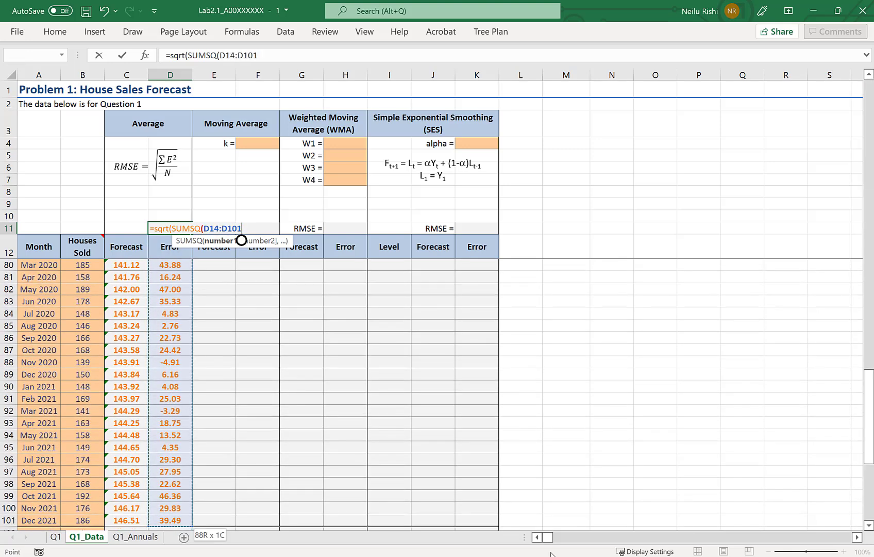
{"action": "type", "text": ")/"}
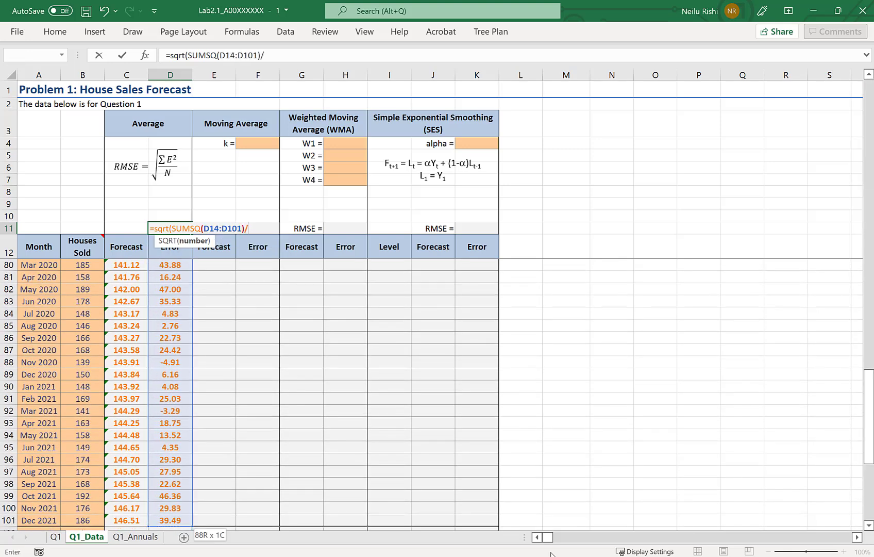
{"action": "type", "text": "count"}
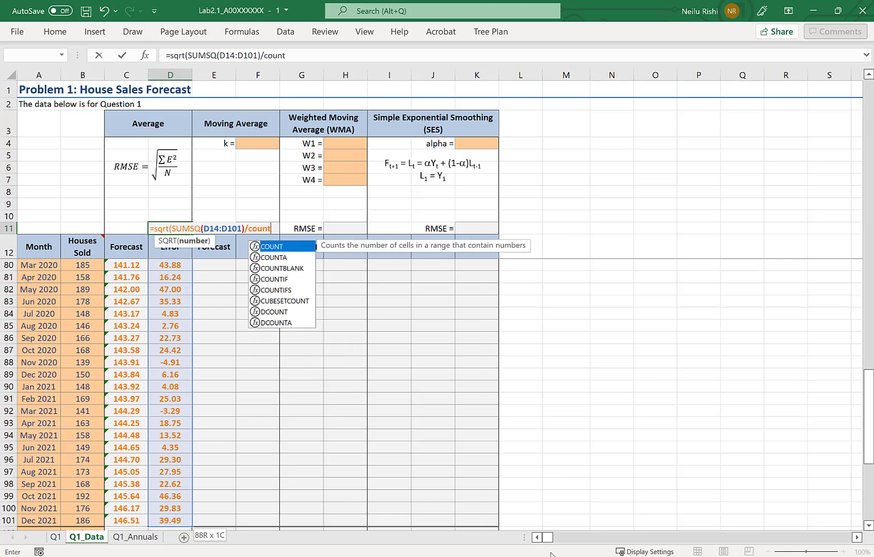
{"action": "key", "text": "Tab"}
{"action": "key", "text": "Down"}
{"action": "key", "text": "Down"}
{"action": "key", "text": "Down"}
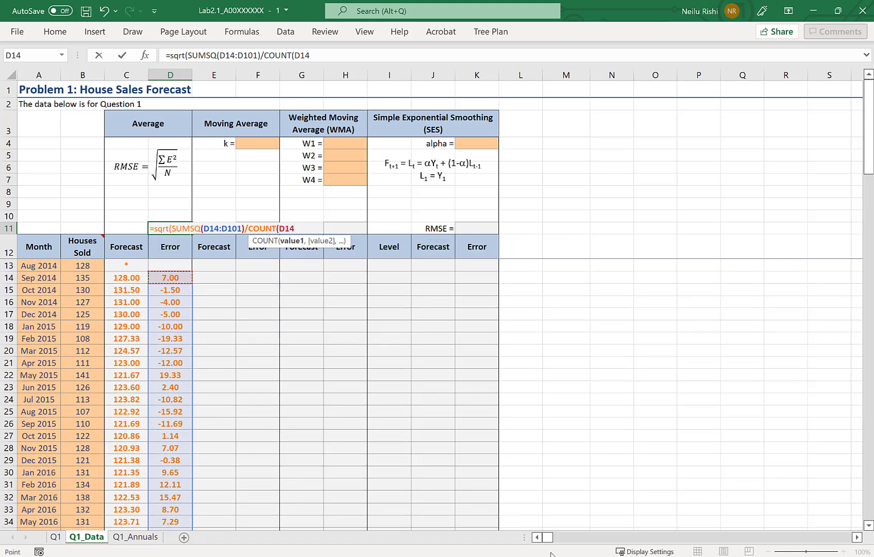
{"action": "key", "text": "ctrl+shift+Down"}
{"action": "type", "text": ")"}
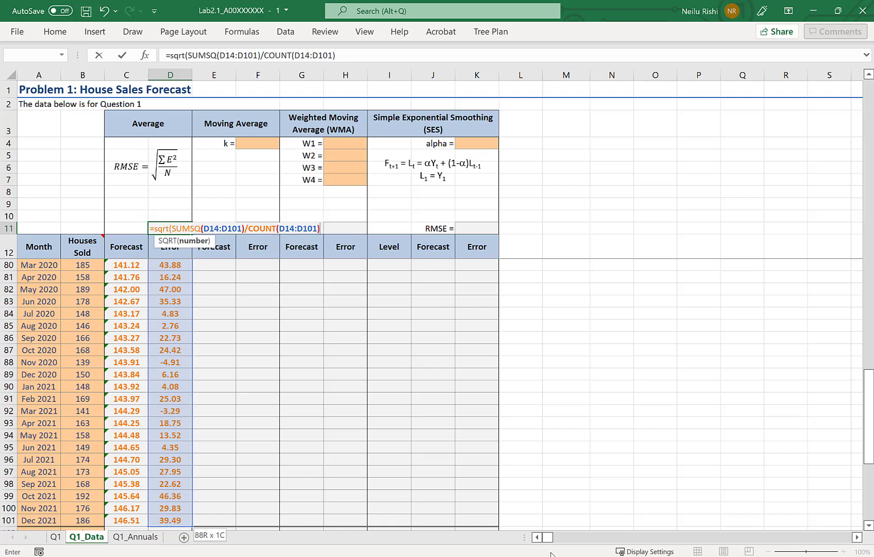
{"action": "type", "text": ")"}
{"action": "key", "text": "Return"}
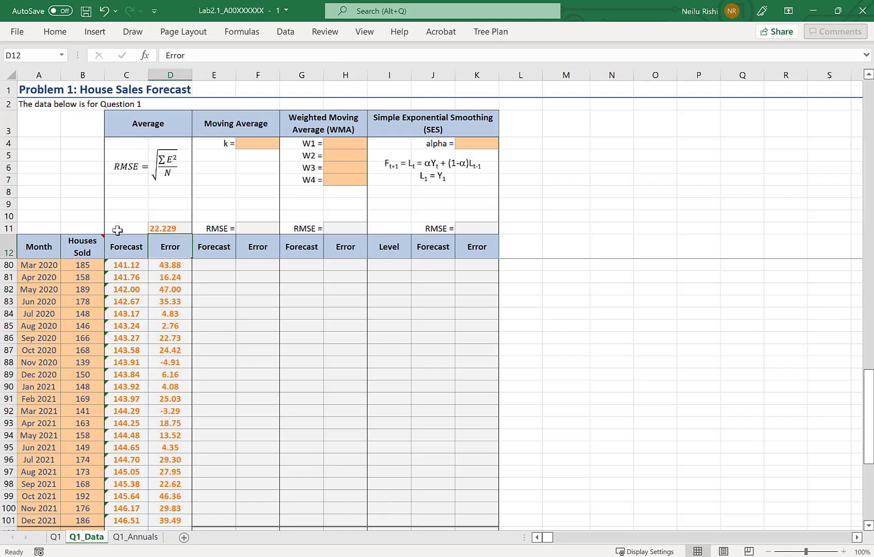
Check the ranges in D11's SQRT(SUMSQ/COUNT) formula, keeping the 22.229 result.
{"action": "double_click", "coordinate": [168, 227]}
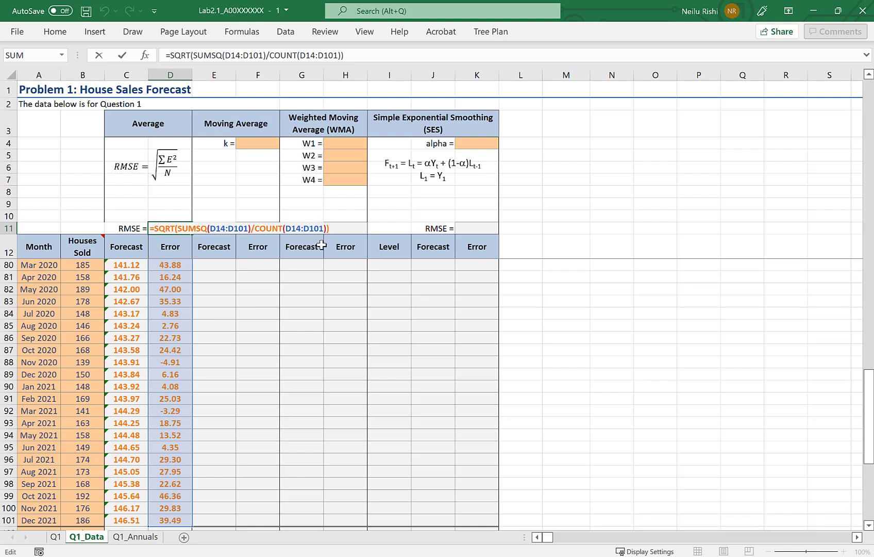
{"action": "key", "text": "Return"}
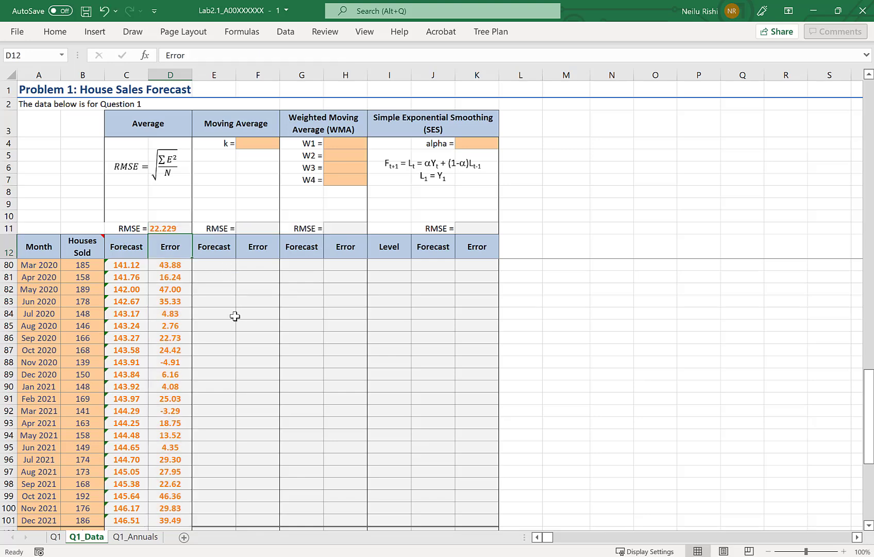